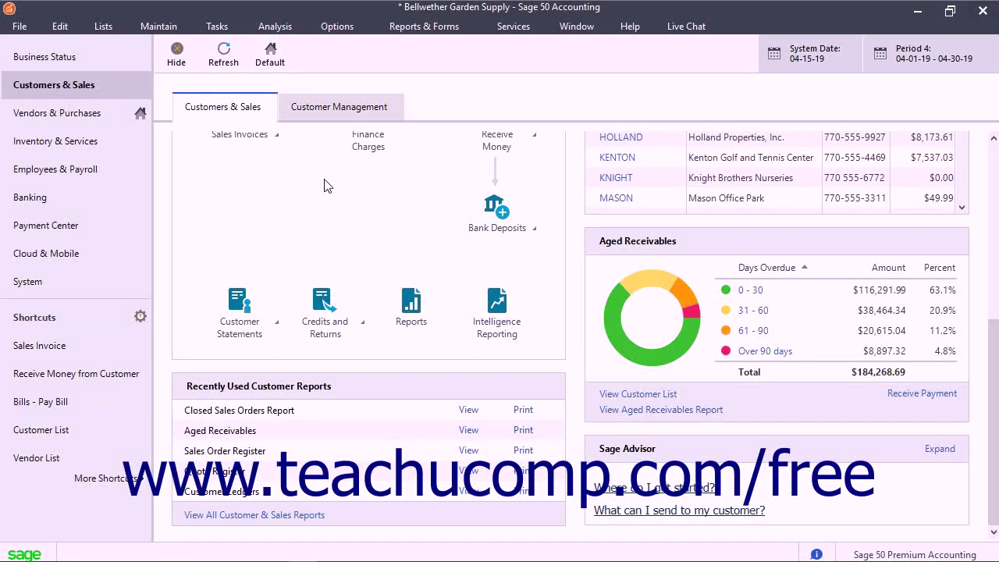
Step: Start an account reconciliation for account 10200-00, Regular Checking
click(220, 26)
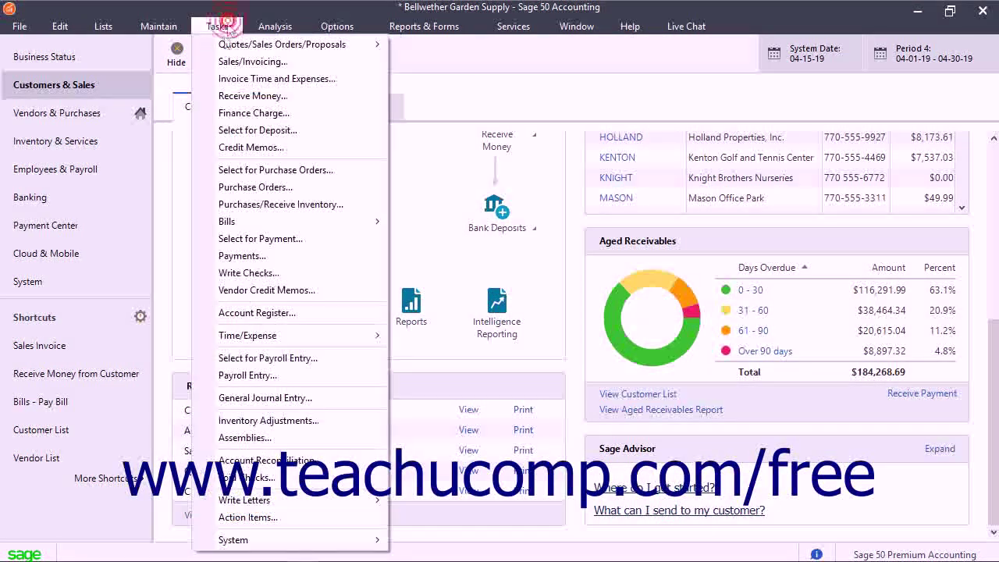
click(263, 460)
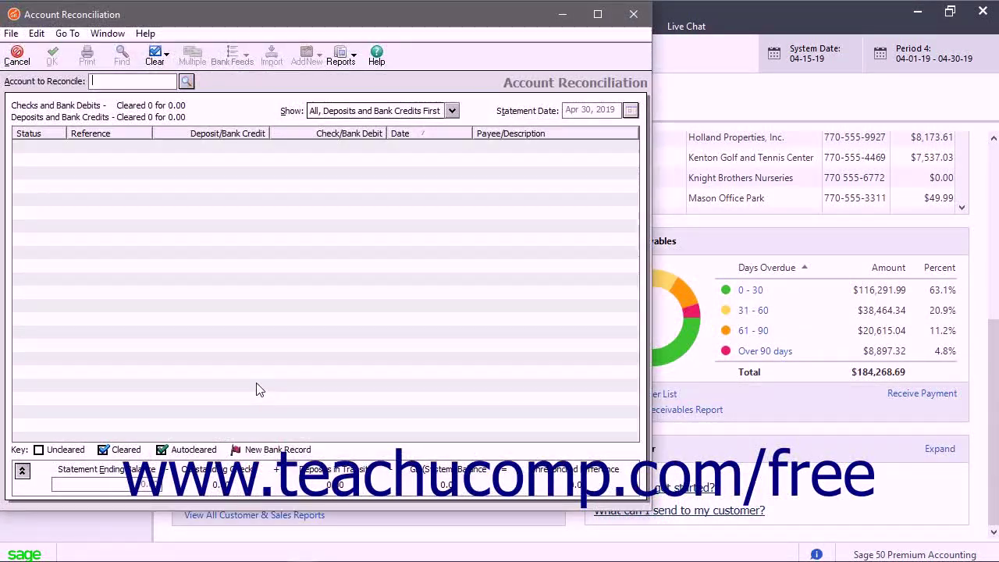
click(187, 82)
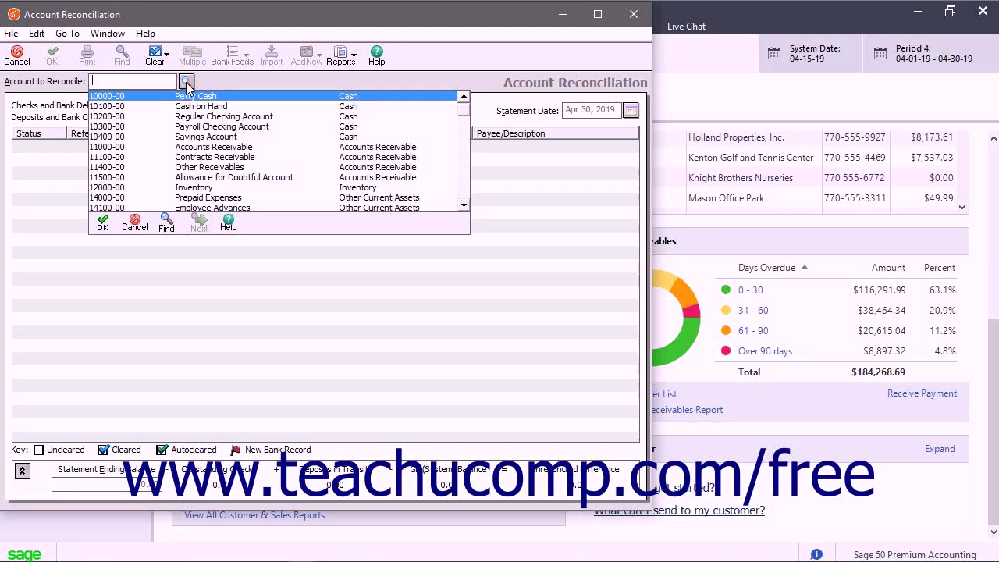
click(190, 117)
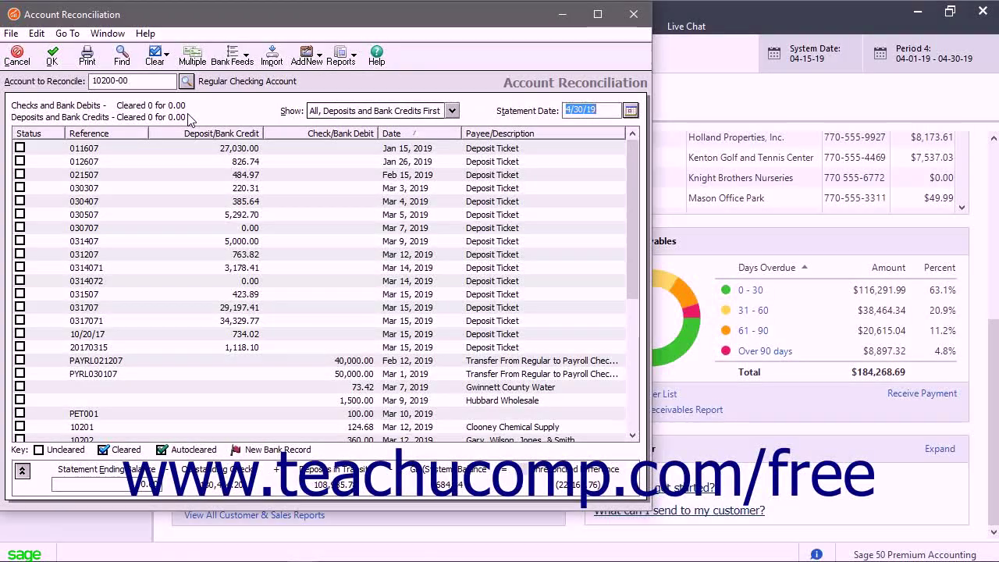
Step: Set the statement date to March 31, 2019 and confirm it
click(632, 112)
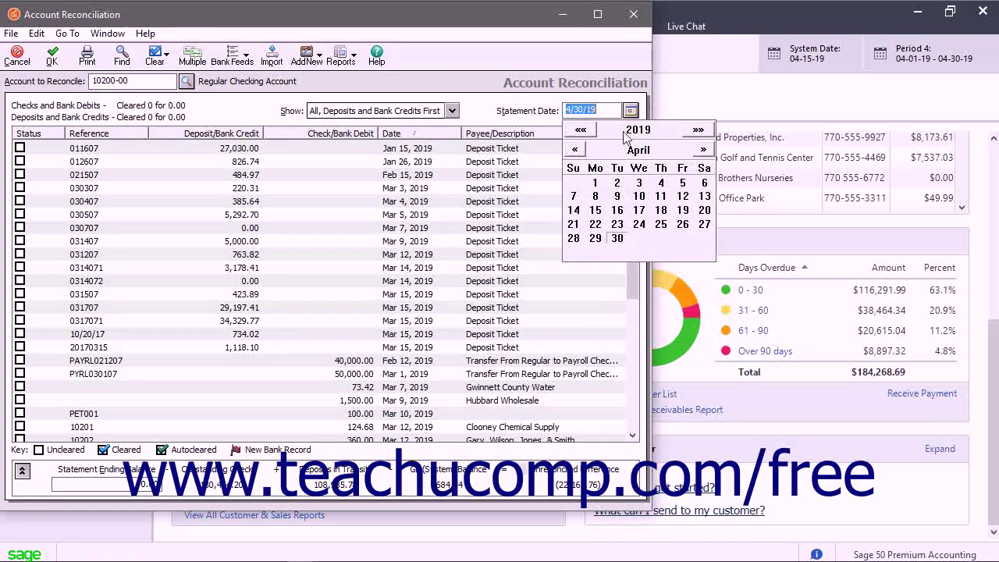
click(621, 239)
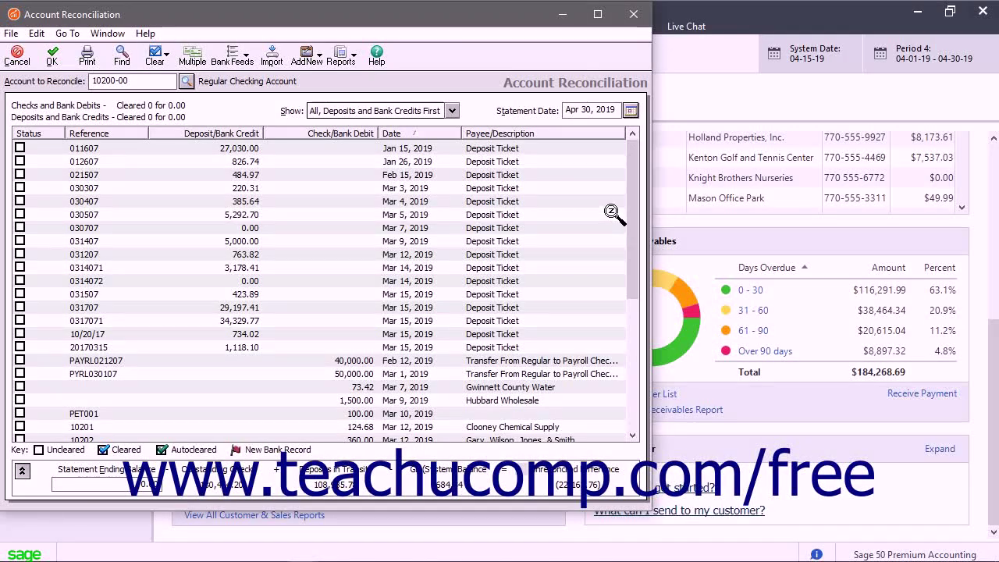
click(631, 110)
click(574, 149)
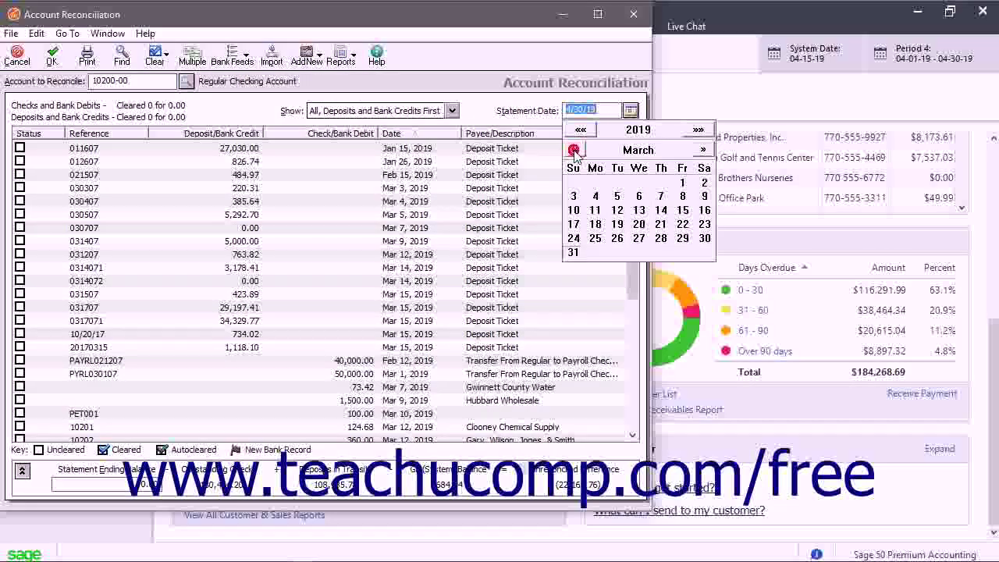
click(576, 252)
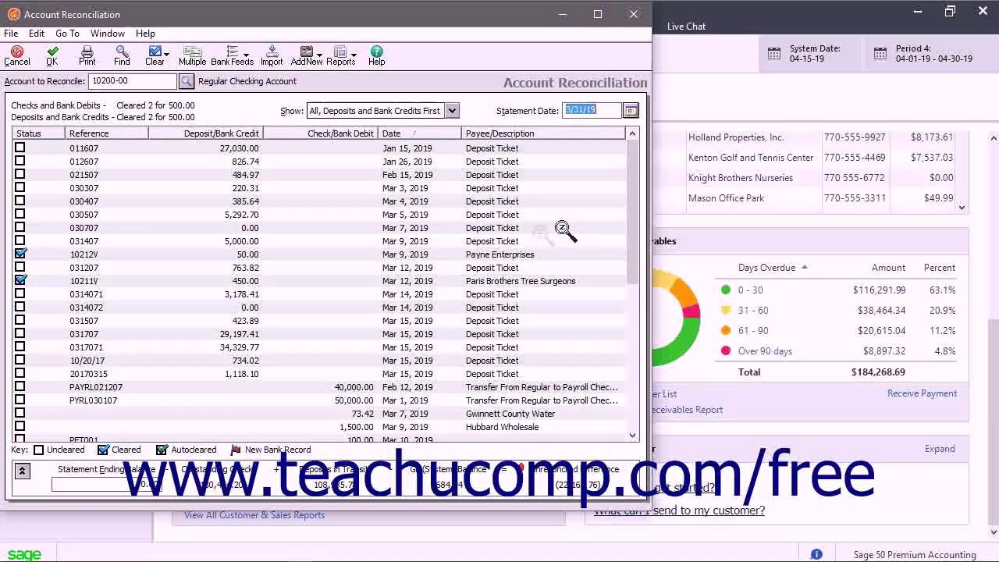
click(127, 486)
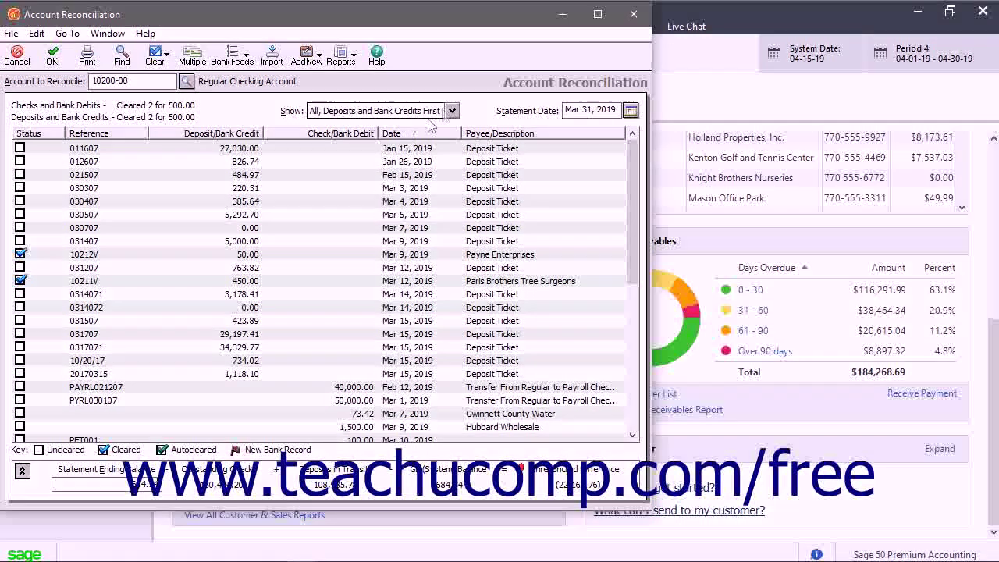
click(453, 111)
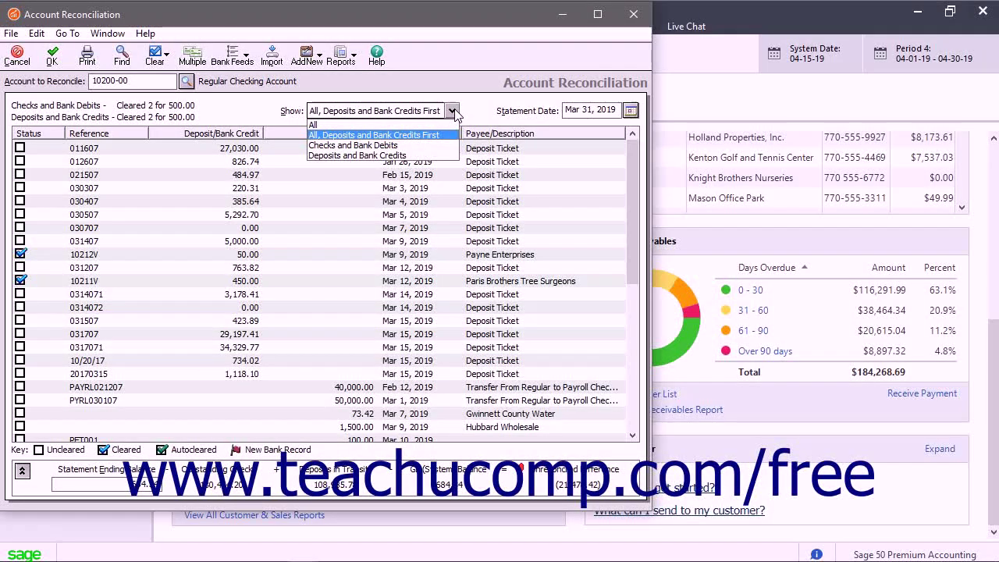
click(374, 135)
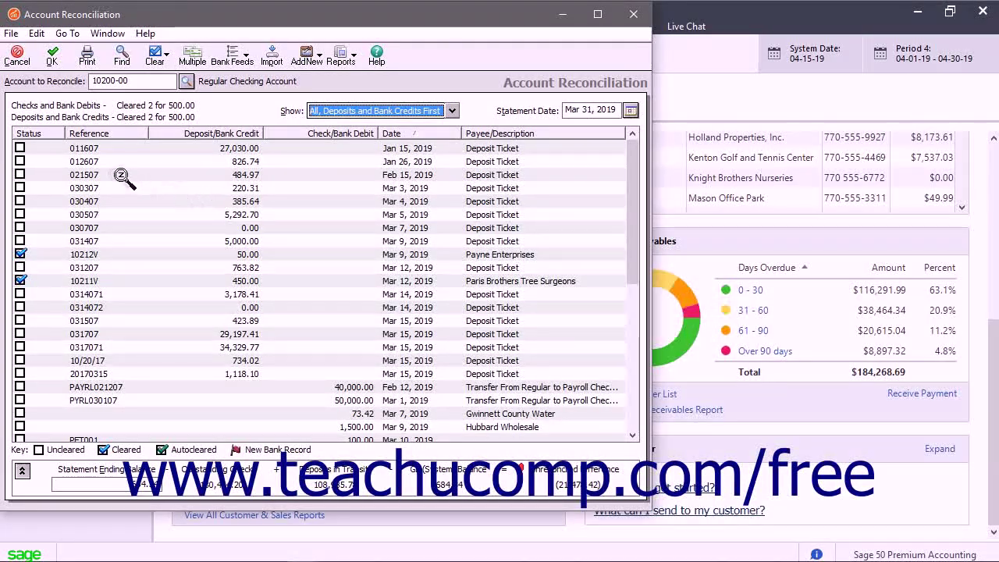
Step: Mark deposits 011607 (27,030.00) and 012607 (826.74) as cleared
click(21, 148)
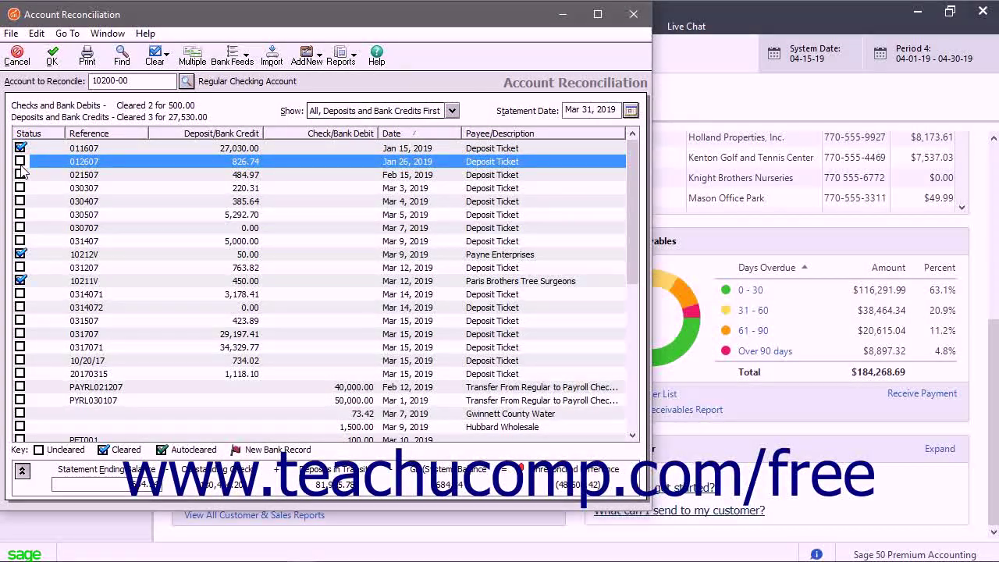
click(20, 161)
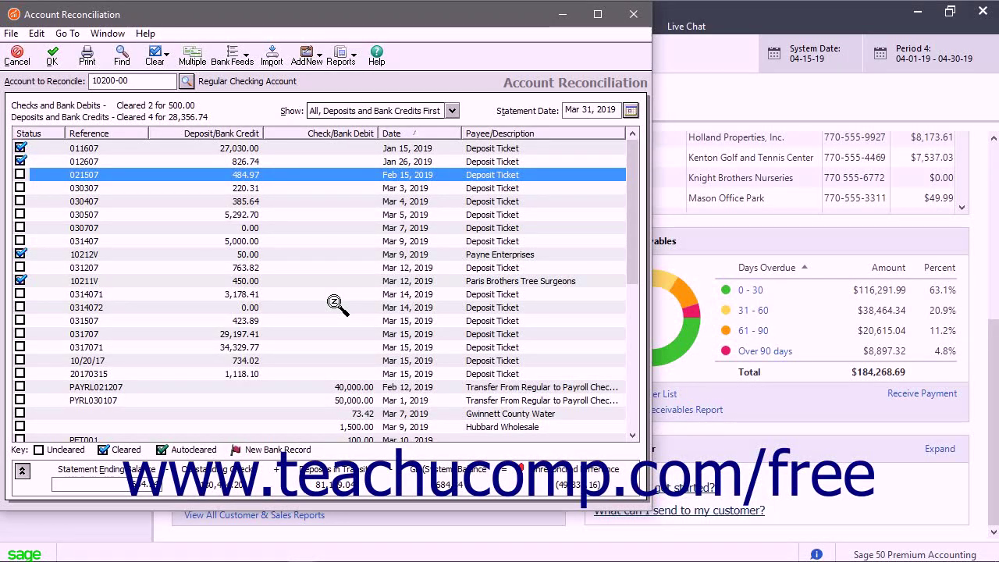
Step: Check the Interest Income/Service Charges panel, then mark deposit 021507 (484.97) as cleared
click(21, 474)
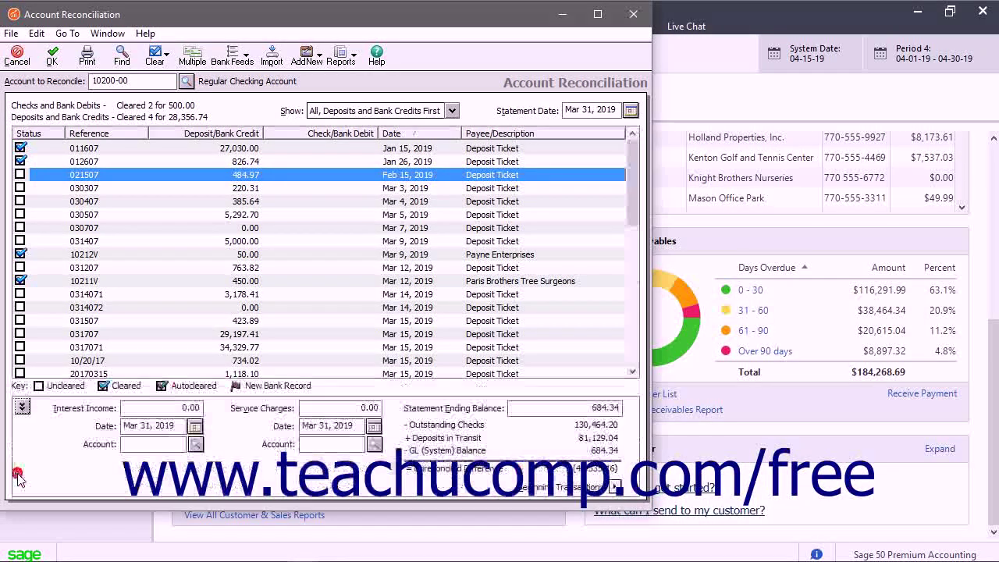
click(22, 408)
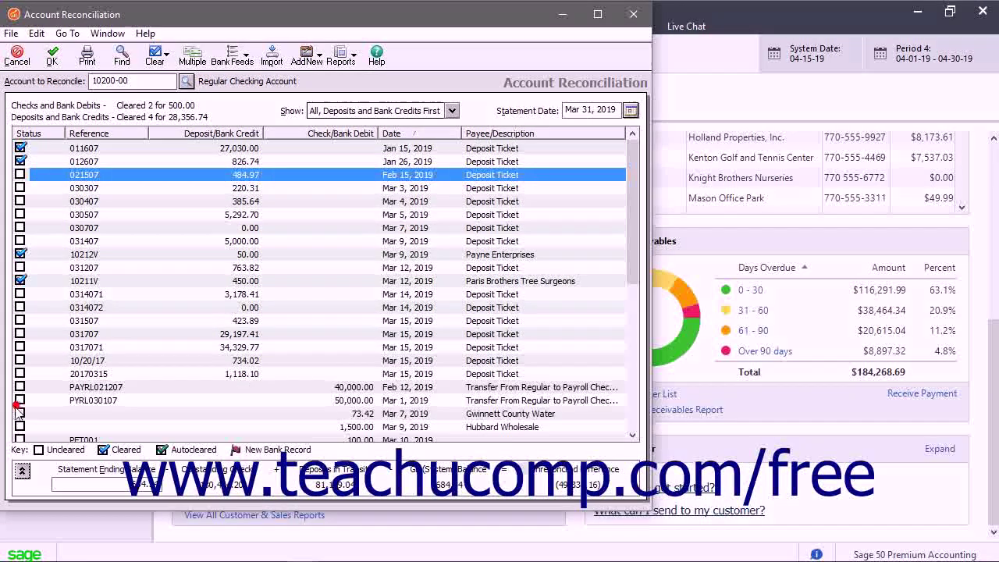
click(21, 175)
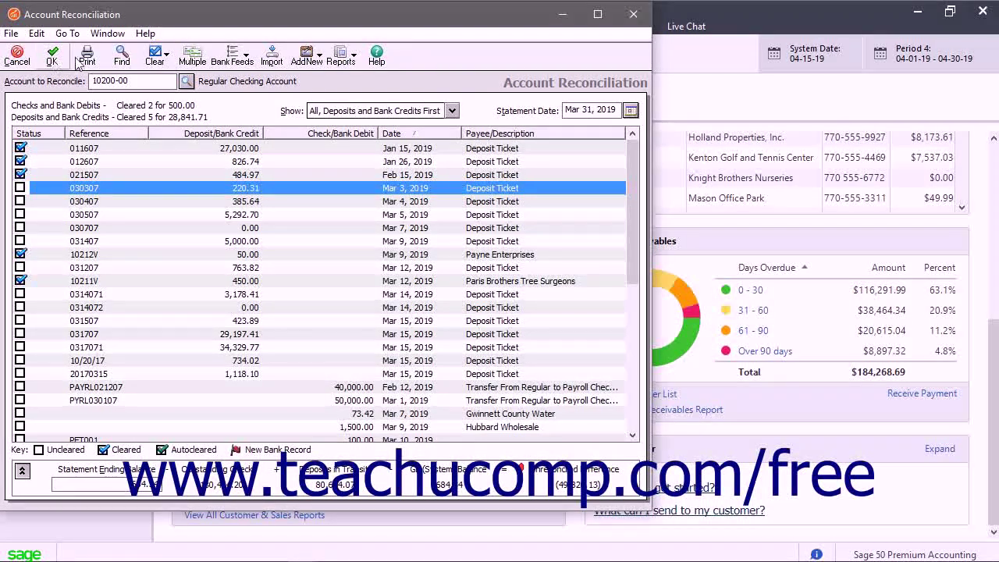
Step: Bulk-clear all checks and bank debits dated March 1–31, 2019 (25 for 90,964.20)
click(190, 58)
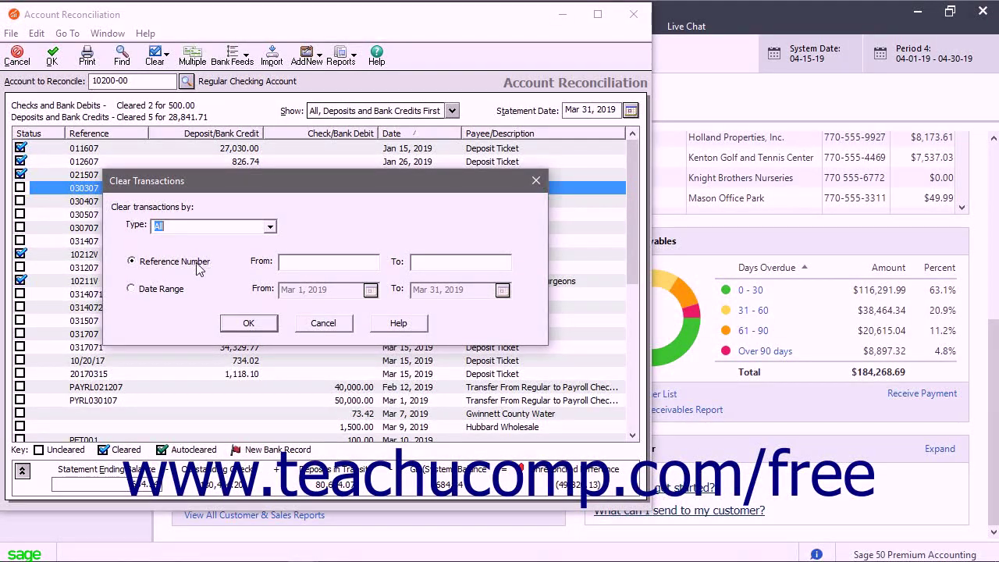
click(269, 226)
click(258, 250)
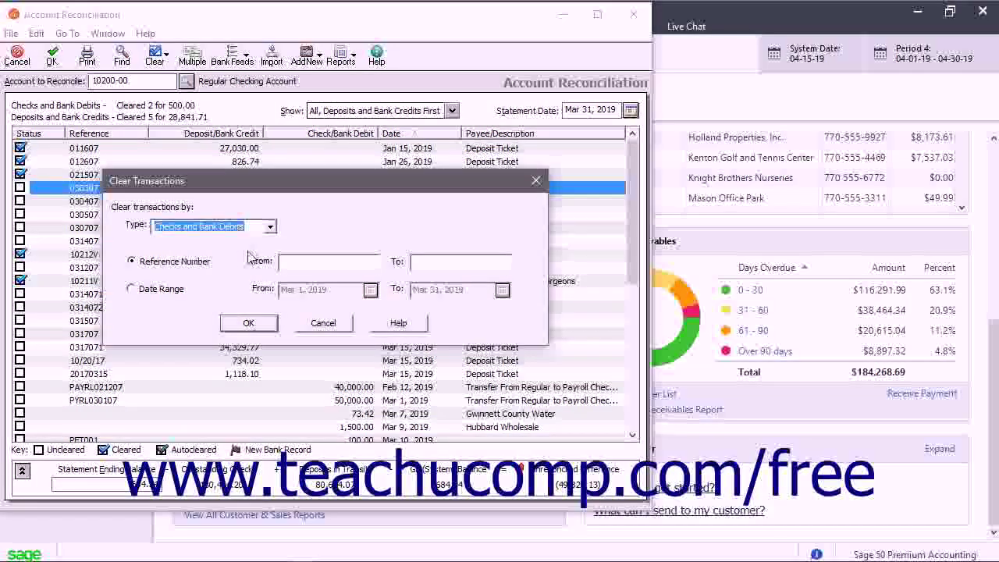
click(170, 288)
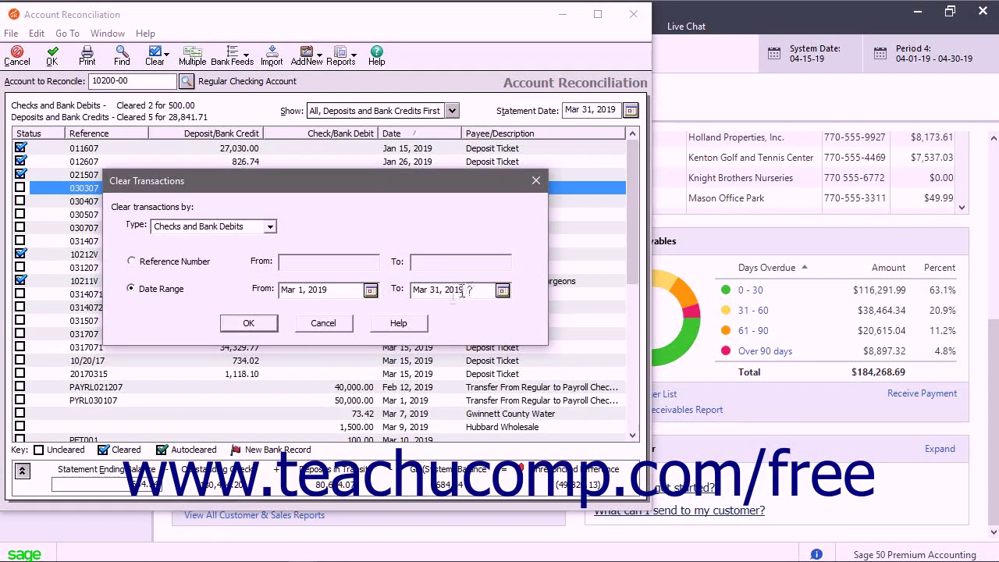
click(242, 324)
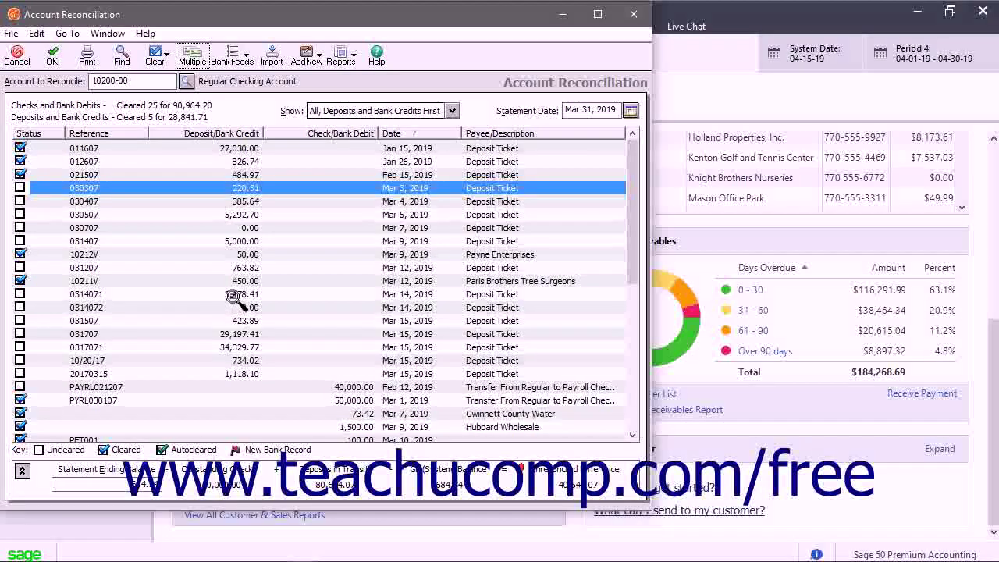
scroll(232, 297, down, 4)
scroll(232, 298, down, 4)
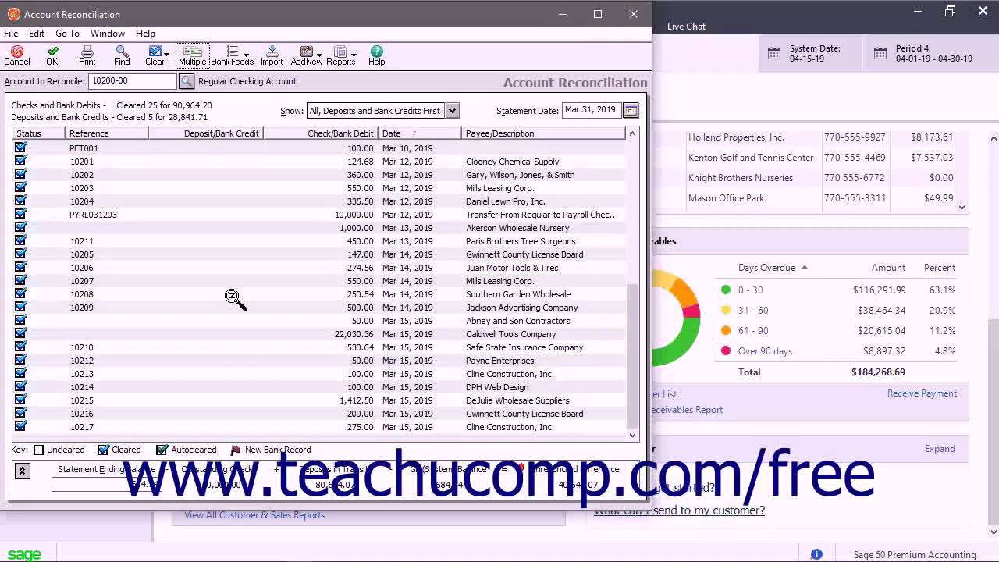
scroll(232, 297, up, 8)
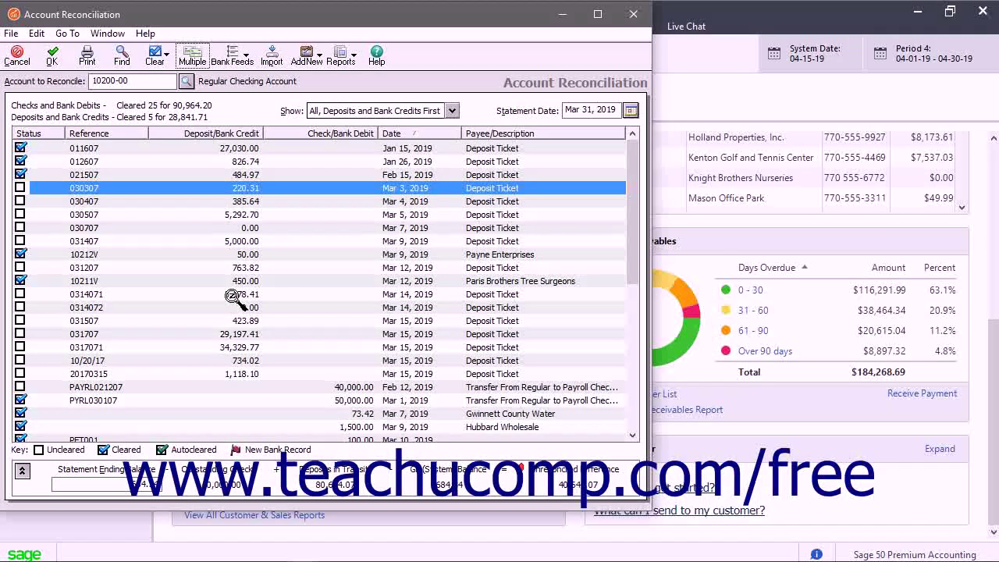
click(240, 60)
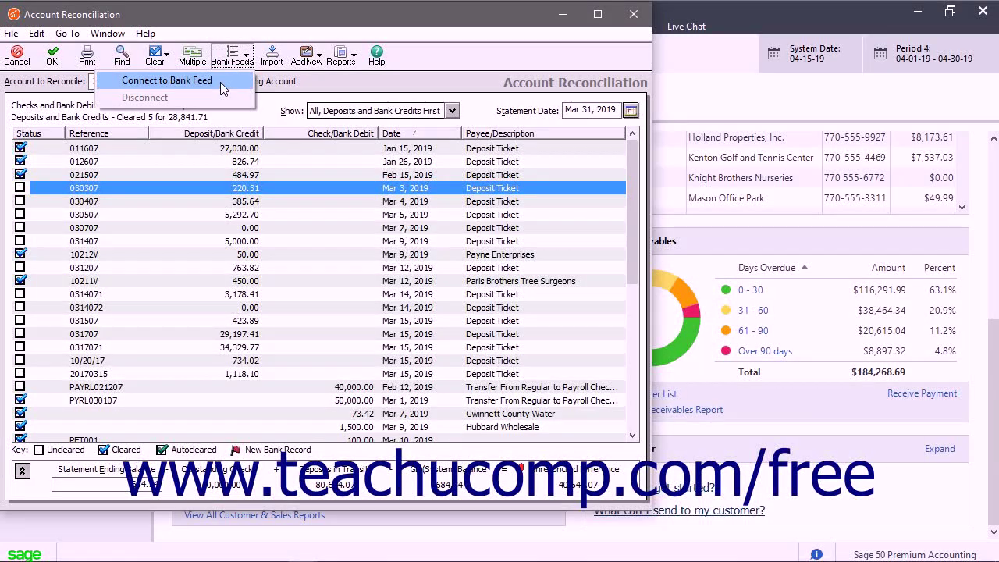
click(220, 82)
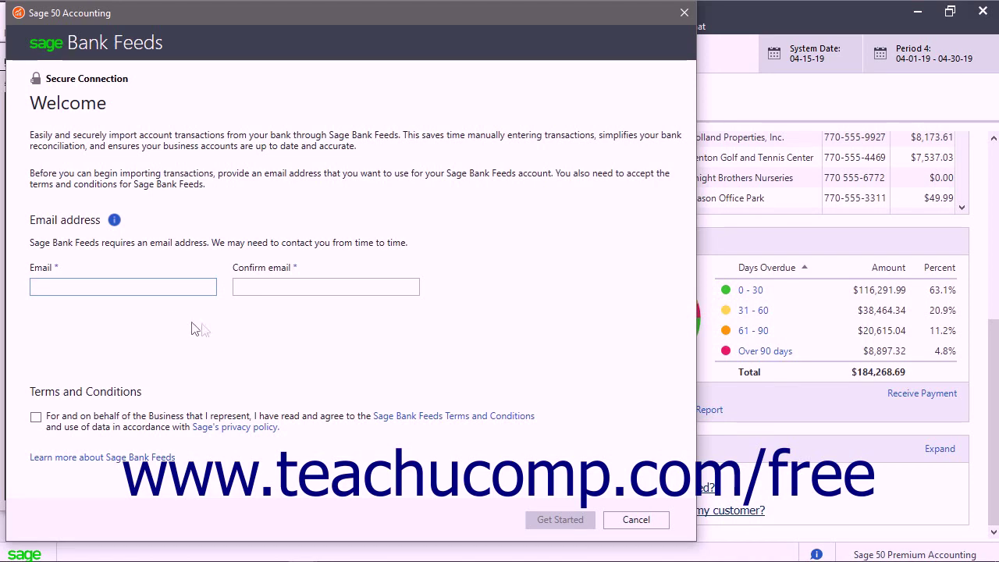
click(634, 519)
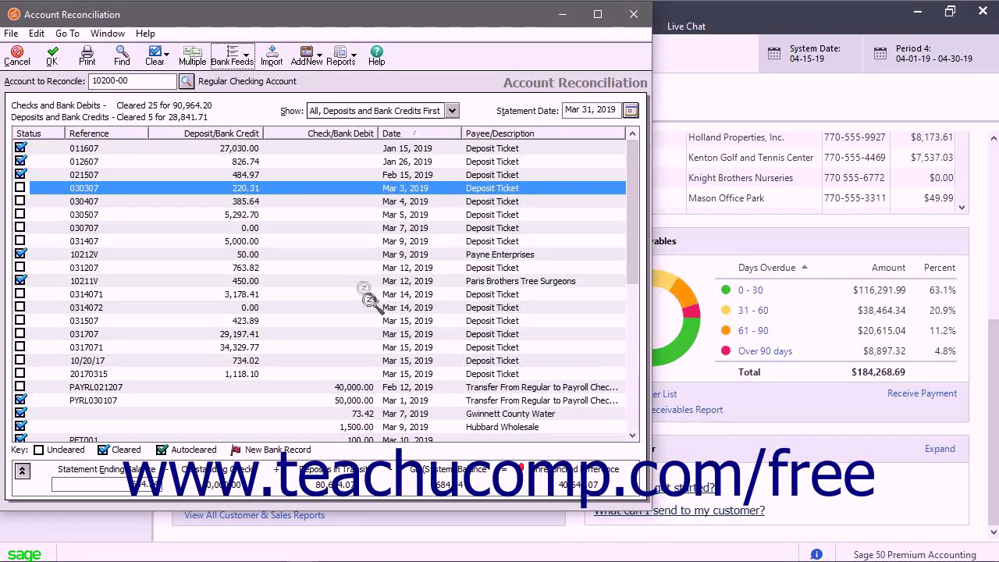
click(271, 61)
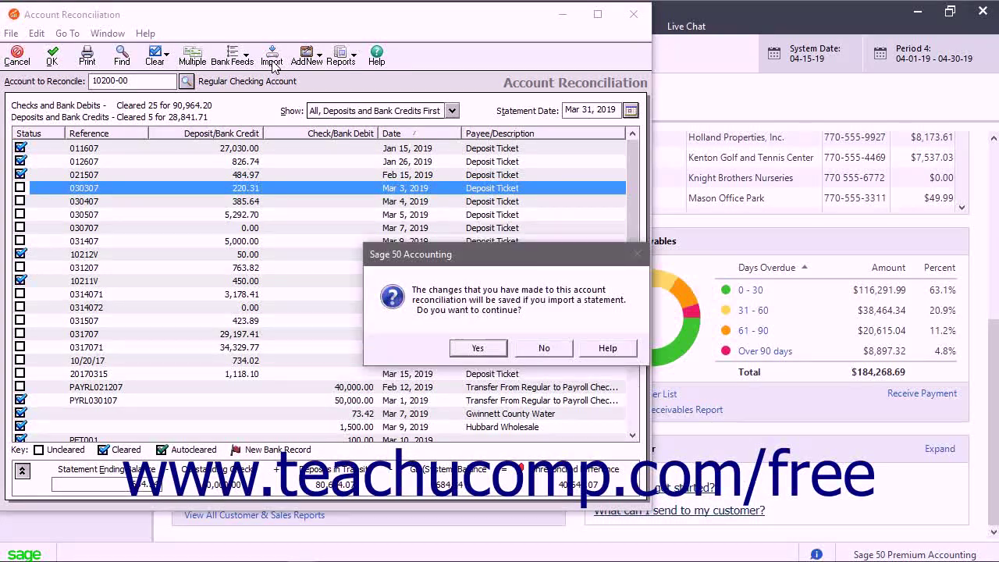
click(490, 347)
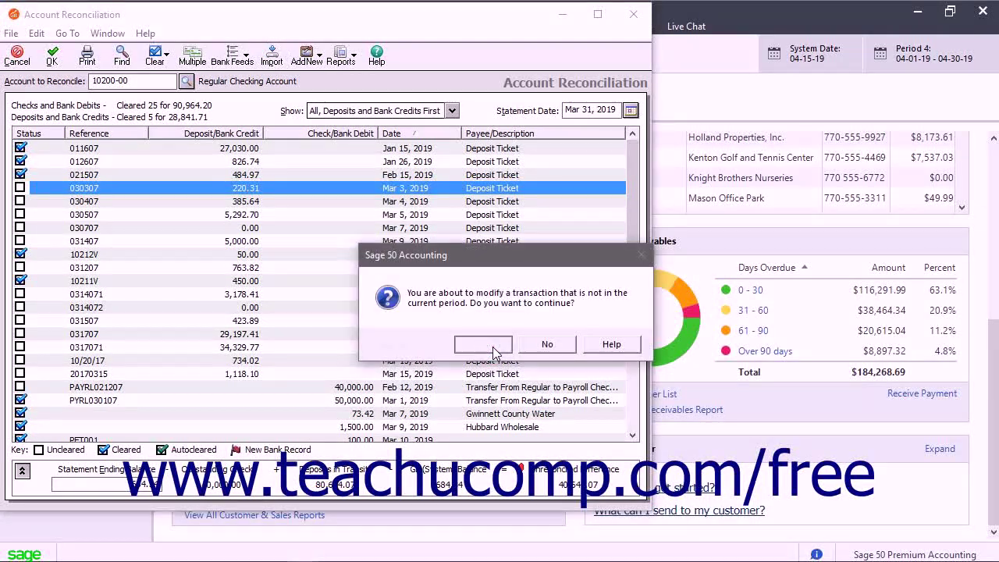
click(492, 347)
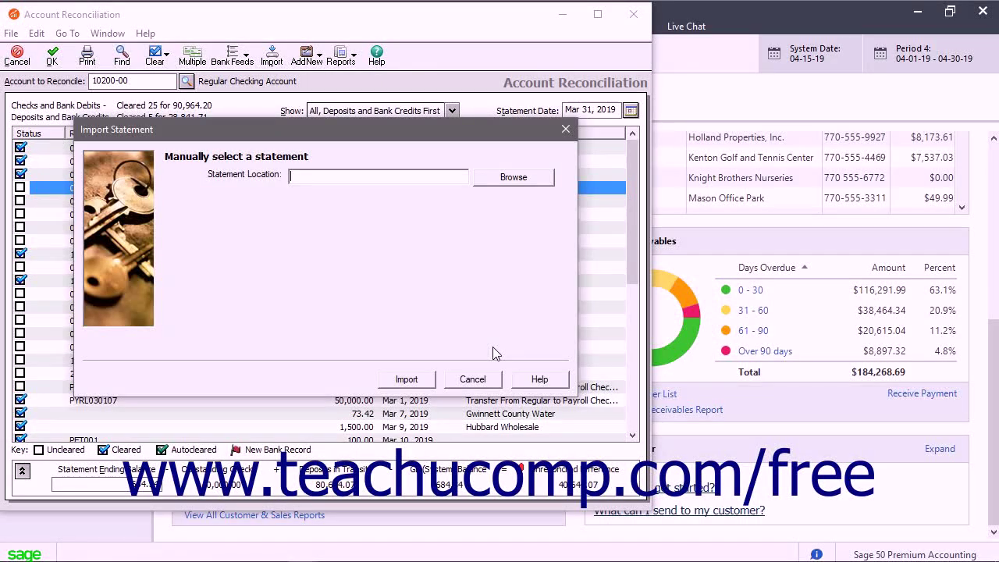
click(513, 183)
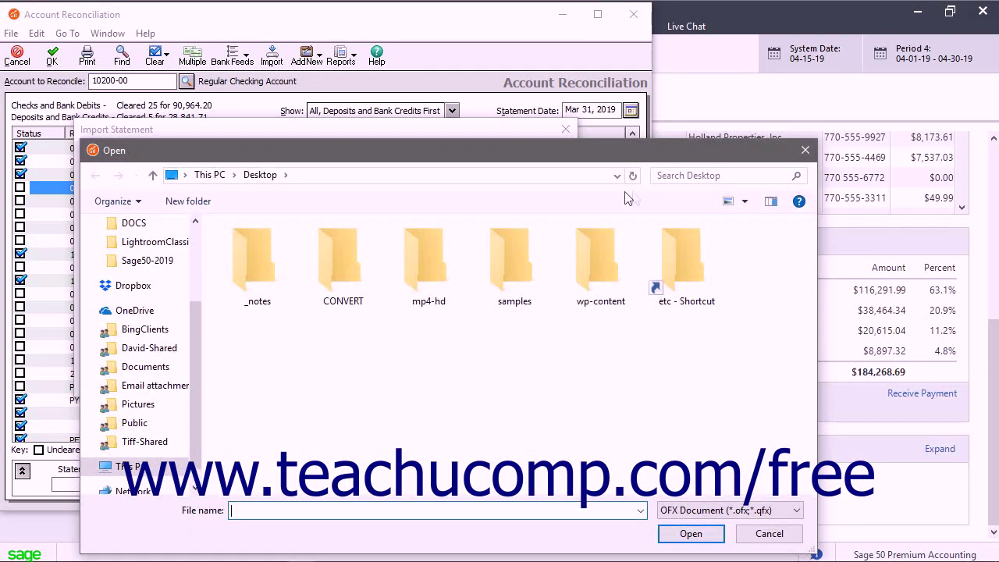
key(Escape)
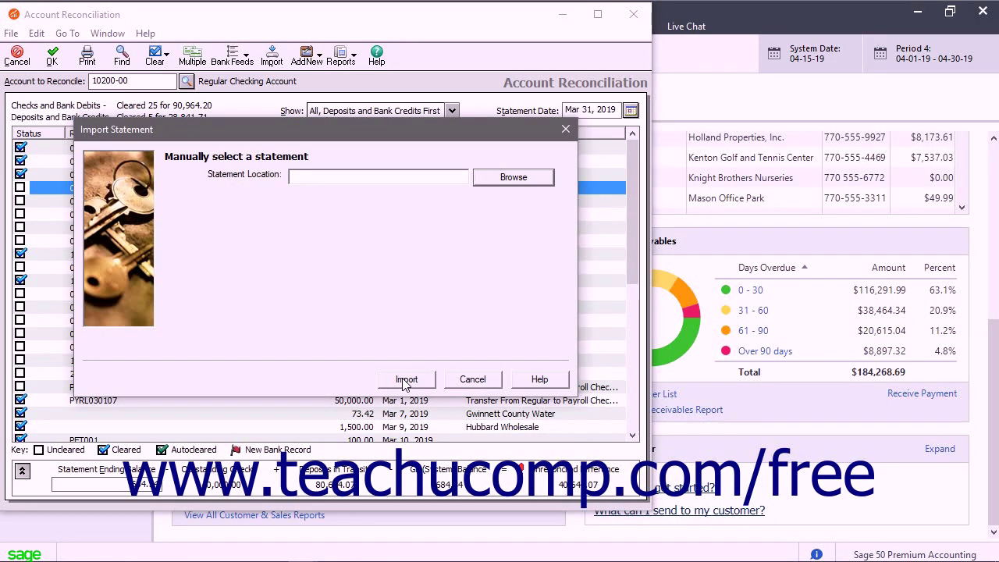
click(472, 380)
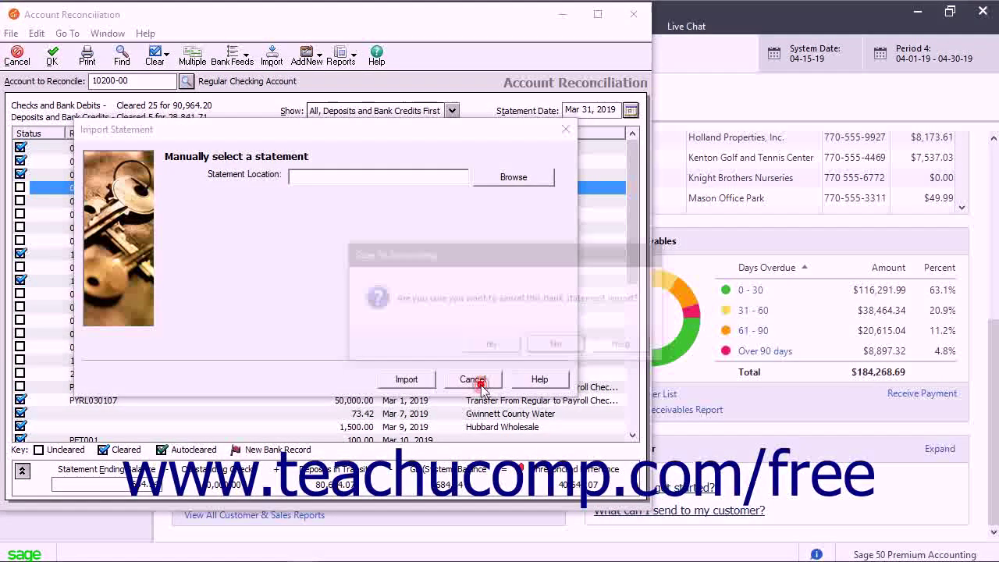
click(502, 346)
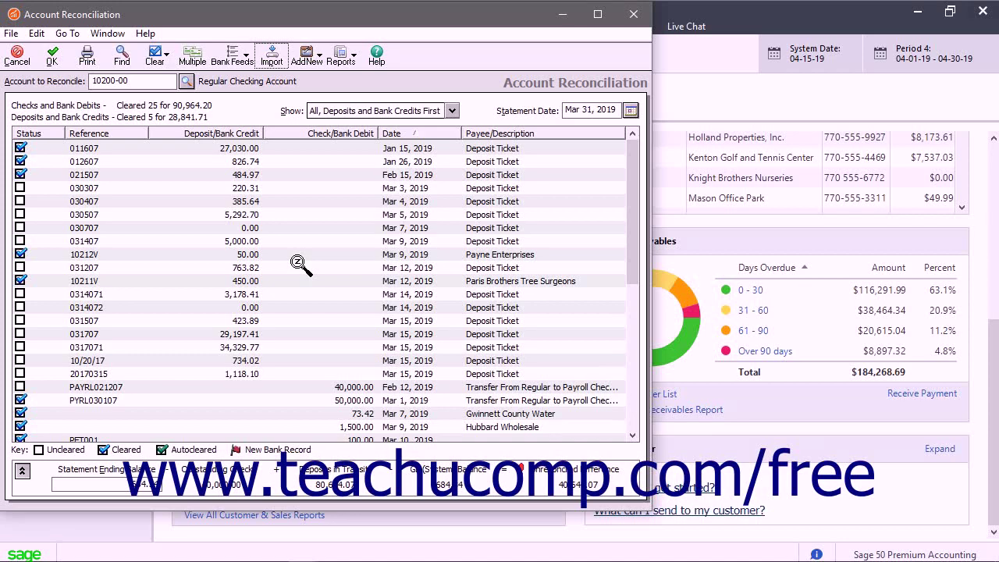
Step: Clear all transactions: 26 checks/debits for 130,964.20 and 18 deposits for 109,485.78
click(348, 58)
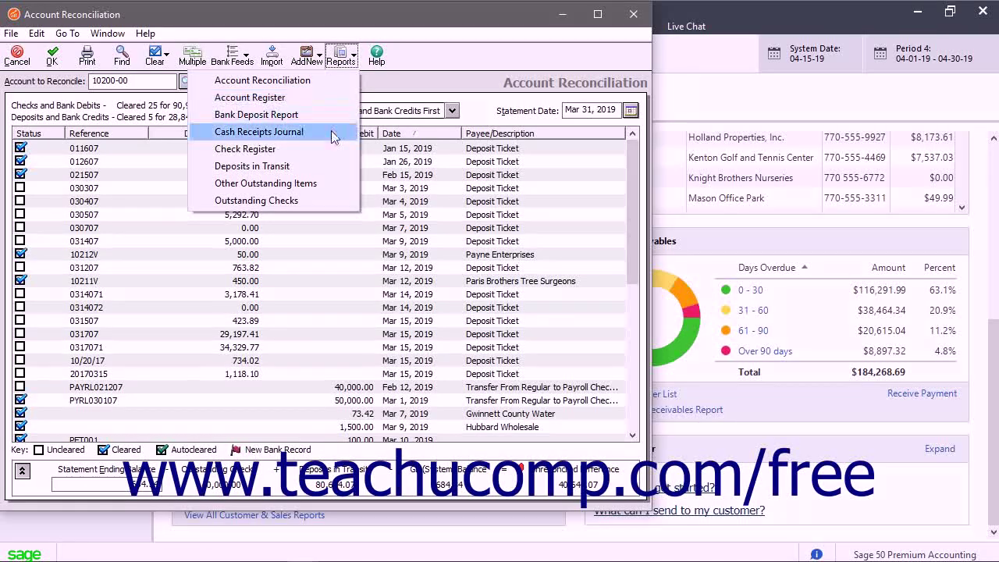
click(416, 63)
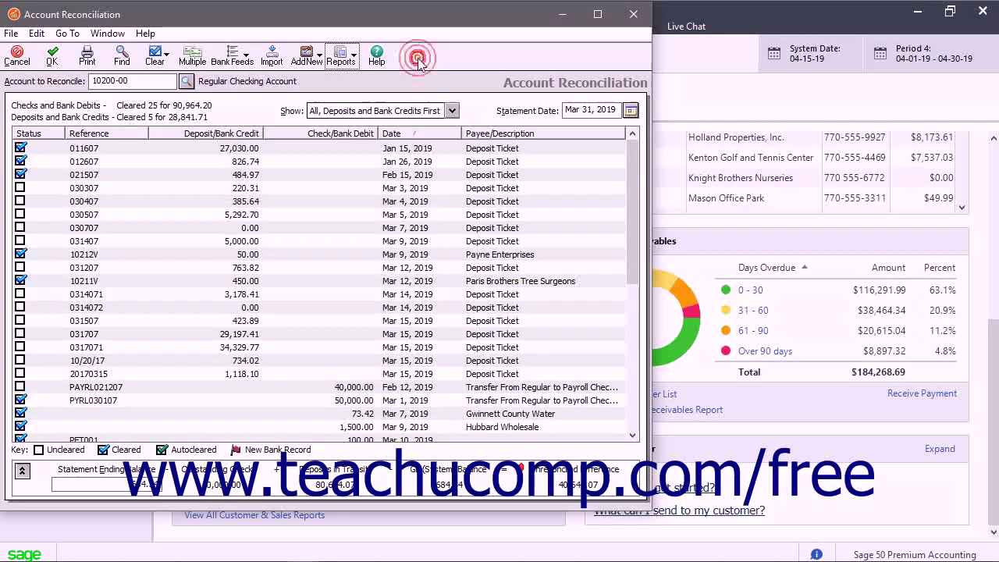
click(167, 54)
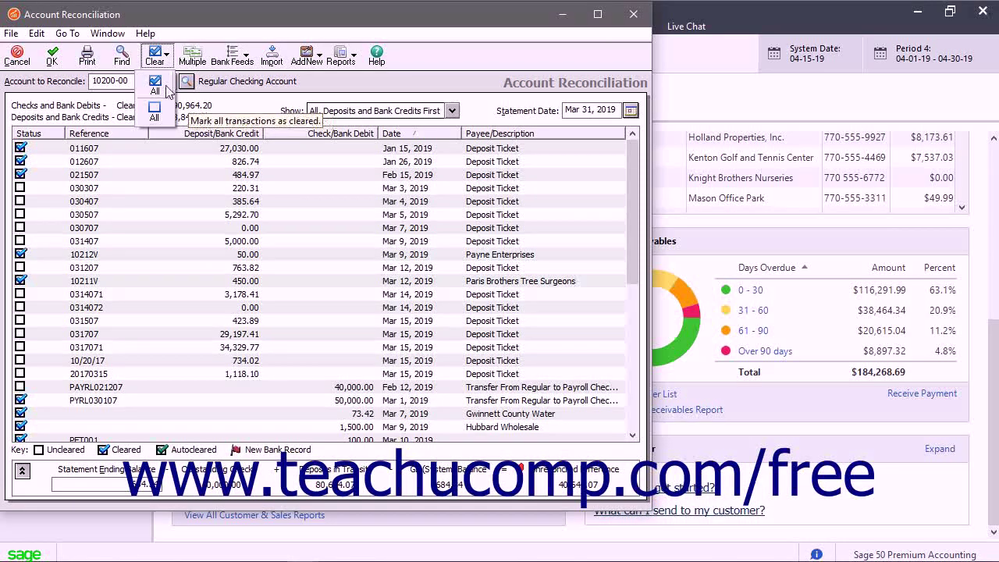
click(160, 87)
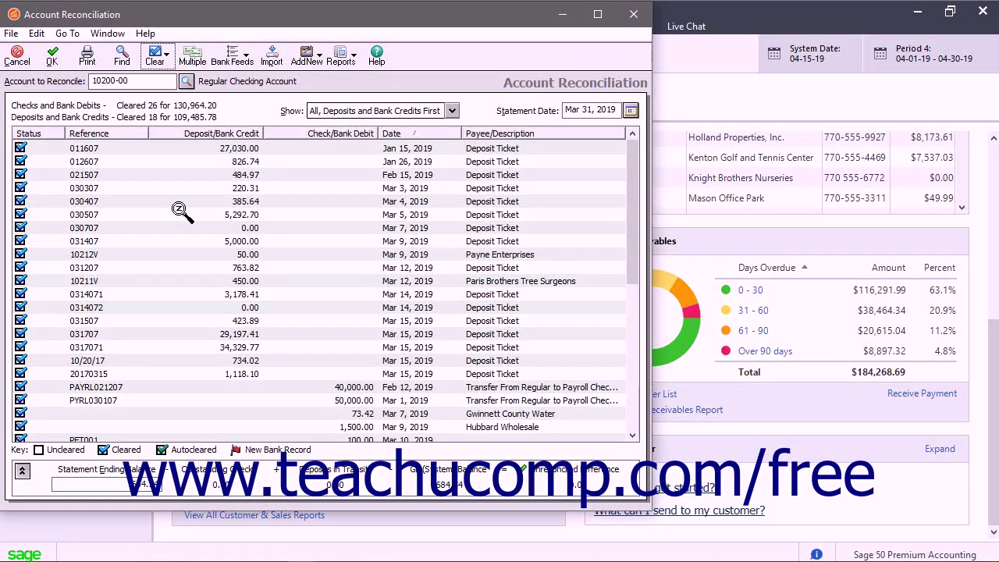
Step: Expand the summary panel to confirm the 684.34 ending balance matches the GL balance
click(316, 53)
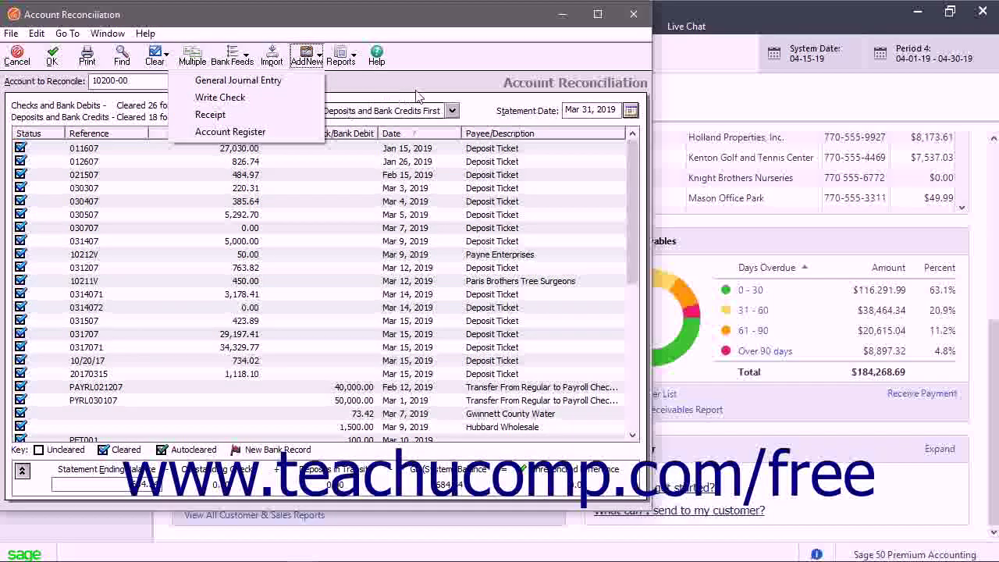
click(430, 59)
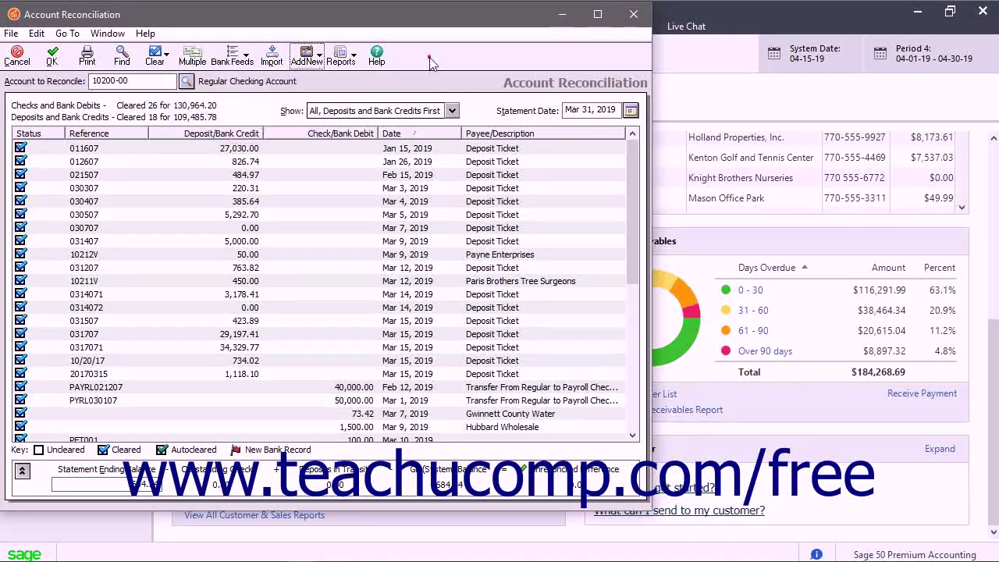
click(22, 471)
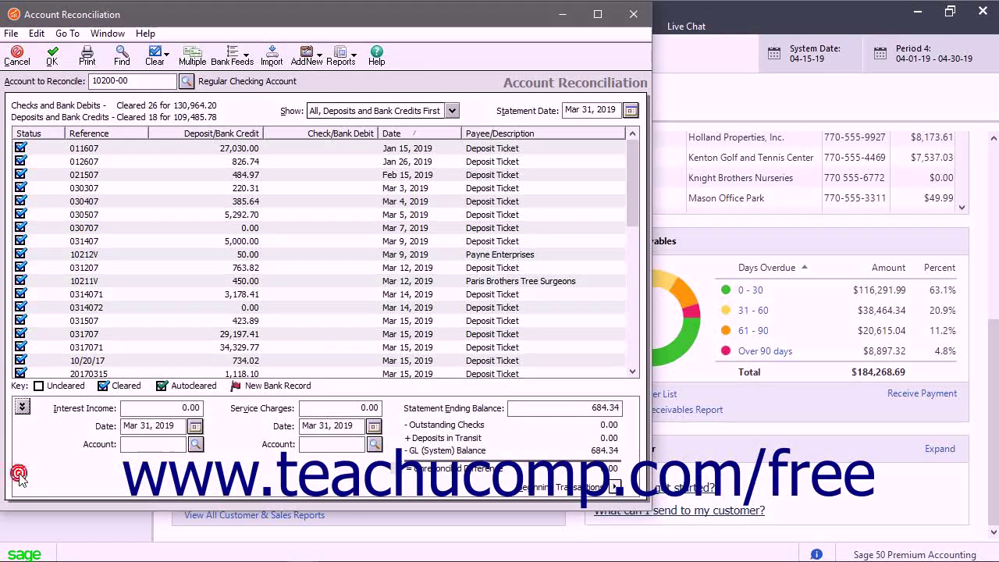
Step: Review the empty Beginning Transactions window, then save the Mar 31, 2019 reconciliation
click(615, 487)
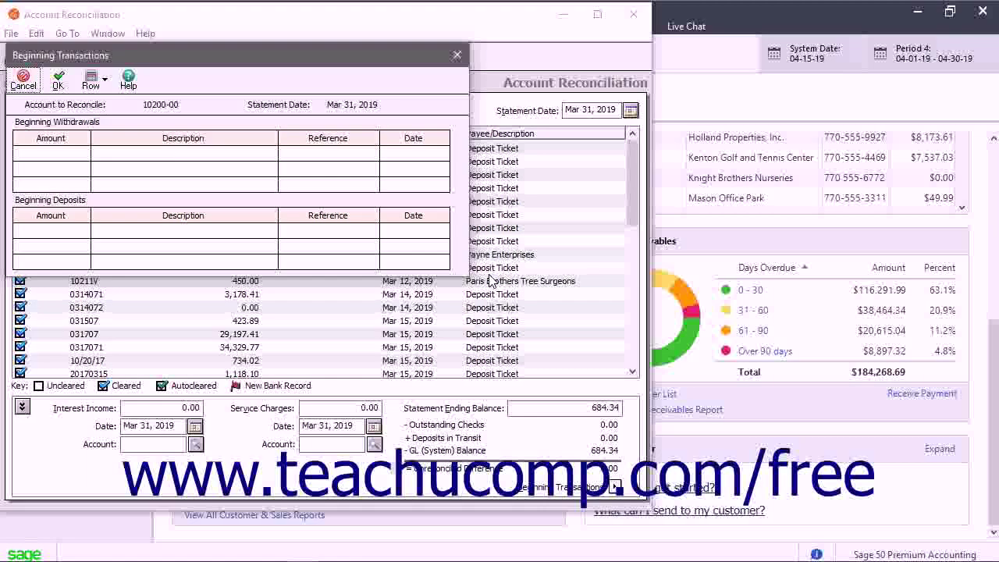
click(23, 81)
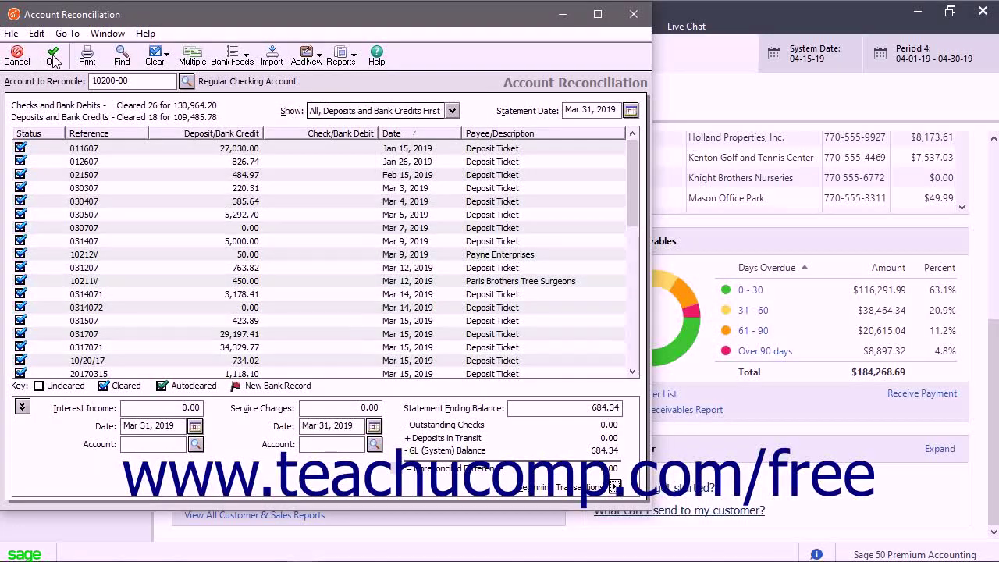
click(53, 59)
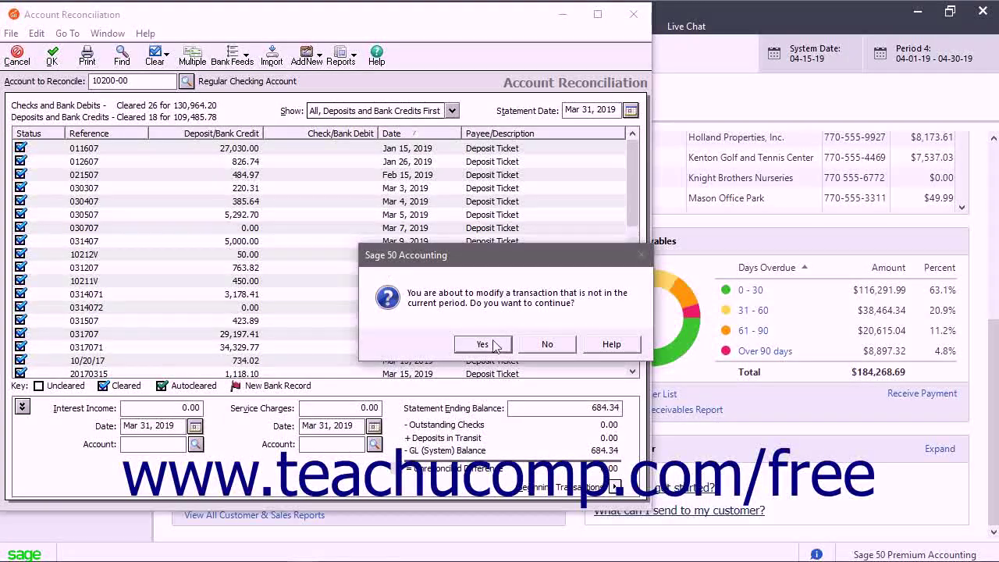